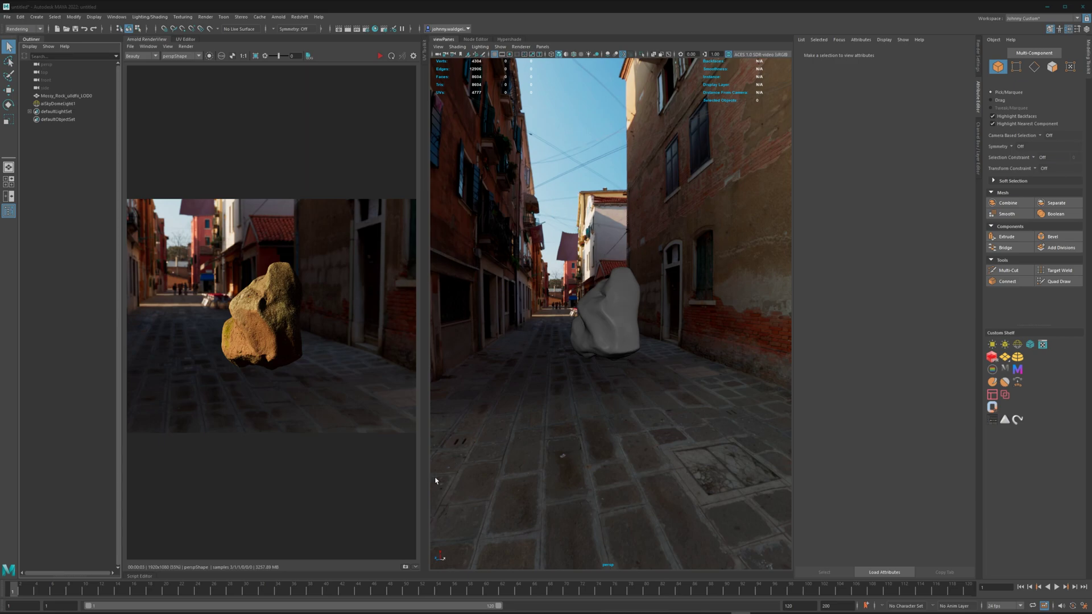
# - Move the Discord CG Lounge roles window aside, then minimize it to get back to Maya
pyautogui.hotkey('alt', 'Tab')
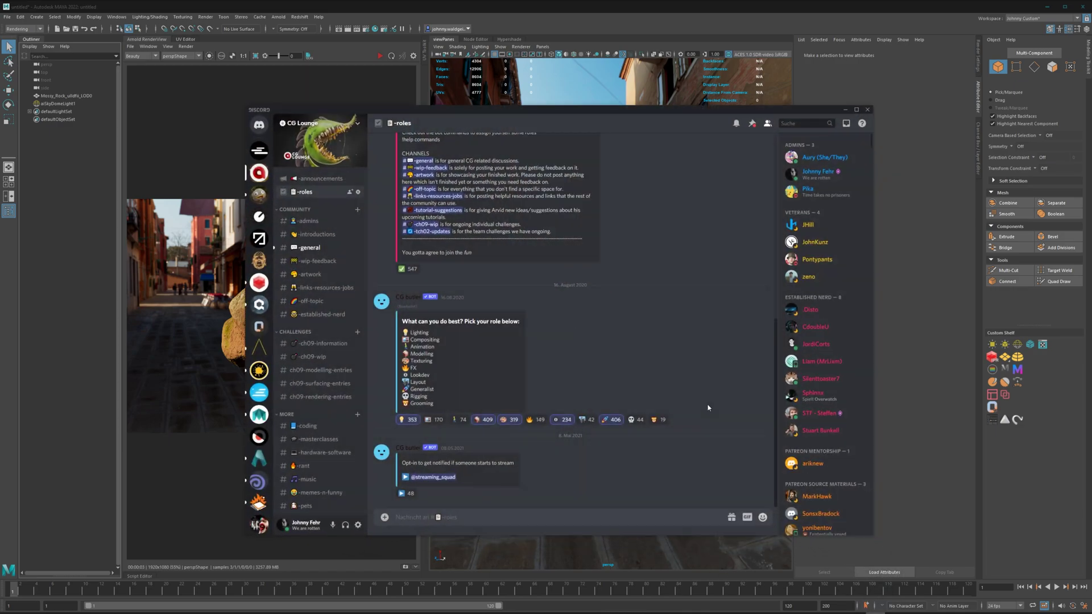
pyautogui.moveTo(605, 111); pyautogui.dragTo(670, 99)
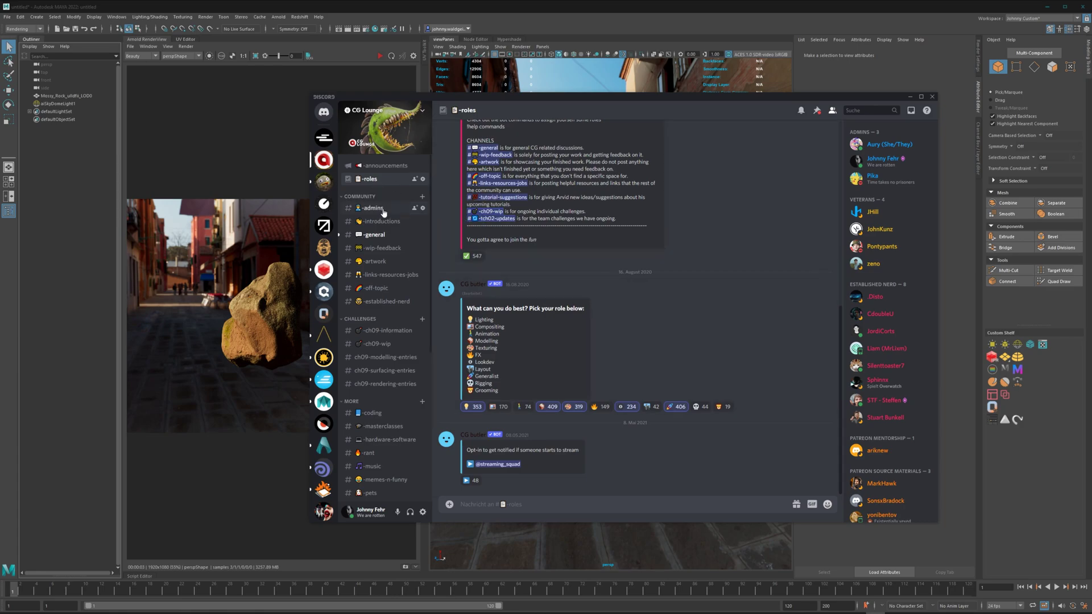
pyautogui.moveTo(493, 103); pyautogui.dragTo(513, 81)
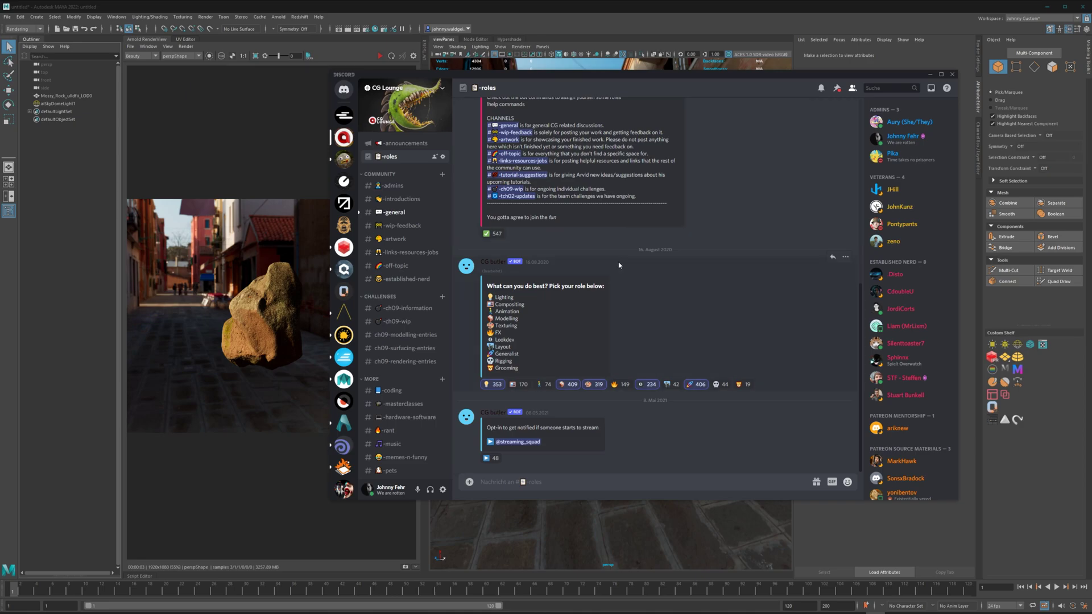
pyautogui.click(930, 74)
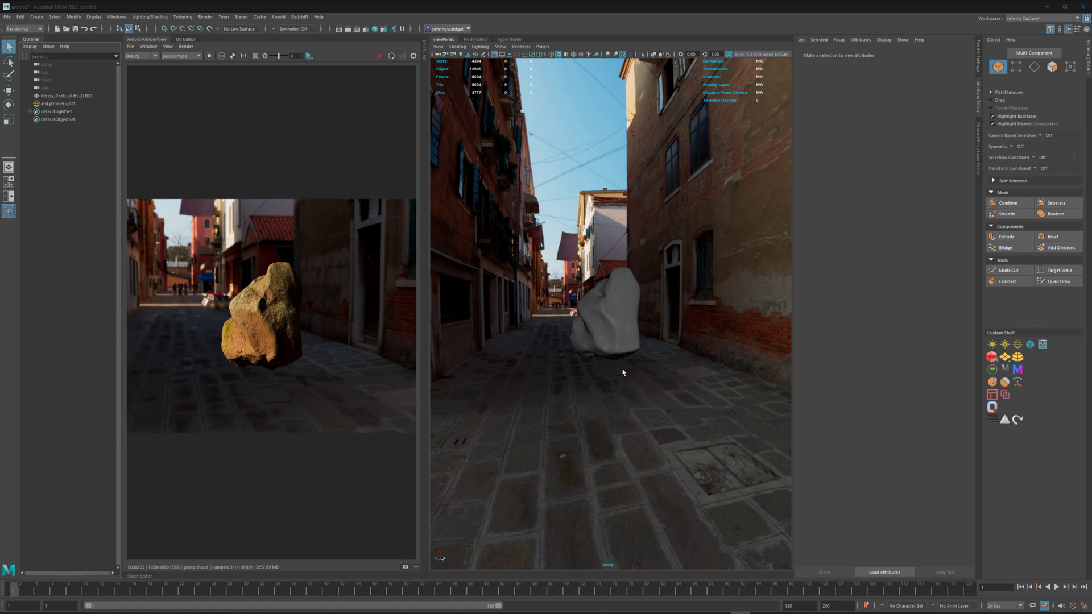
# - Select aiSkyDomeLight1 and the mossy rock, then re-render the scene in the Arnold RenderView
pyautogui.click(596, 208)
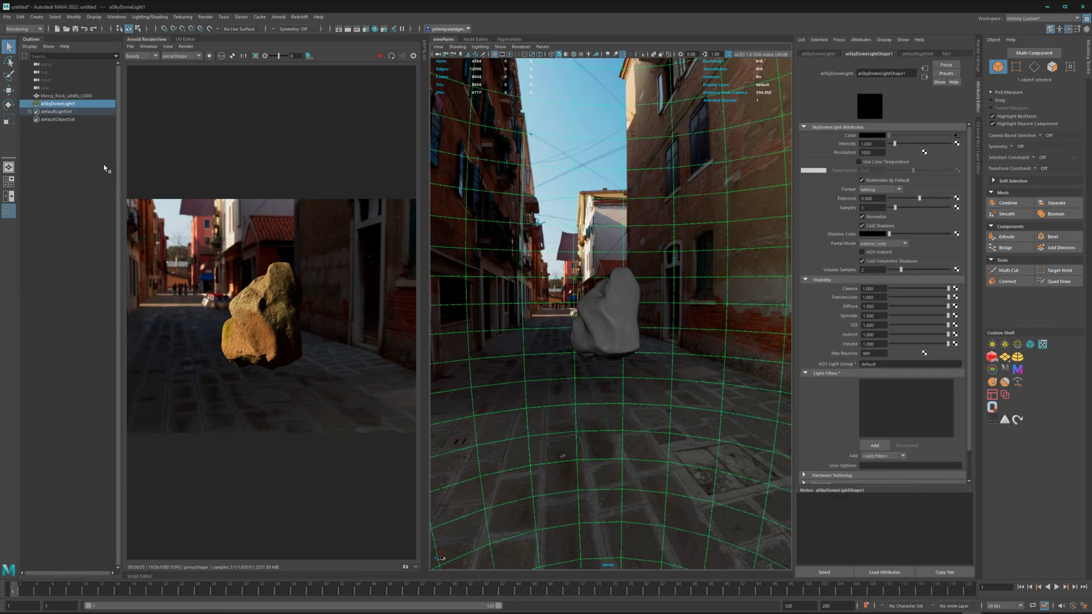
pyautogui.click(616, 330)
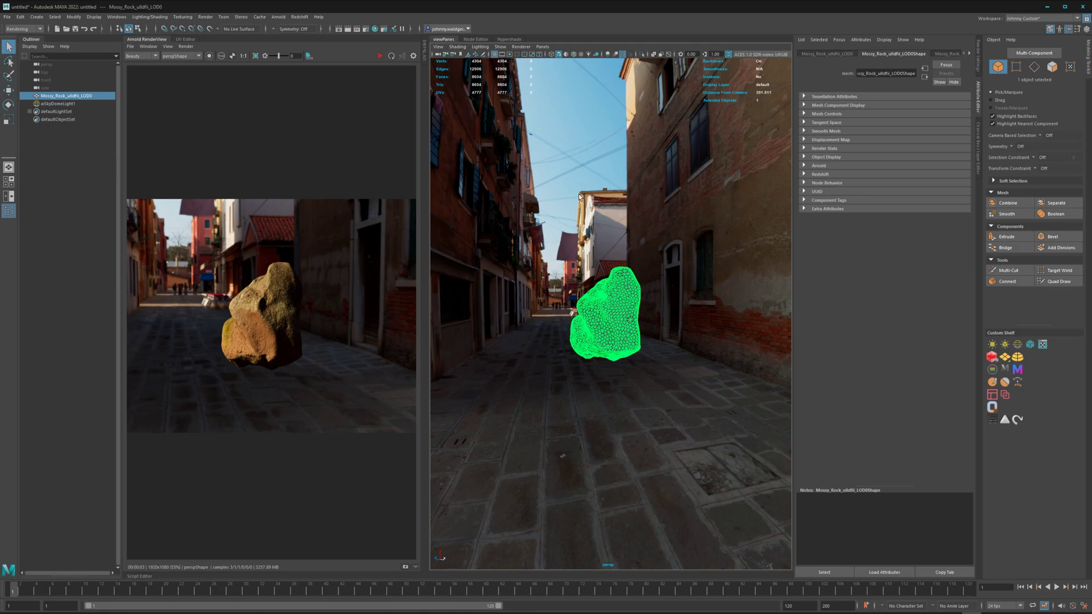
pyautogui.click(380, 56)
# - In Hypershade's HDRI network, set the street HDR file node to scene-linear Rec.709-sRGB
pyautogui.click(509, 39)
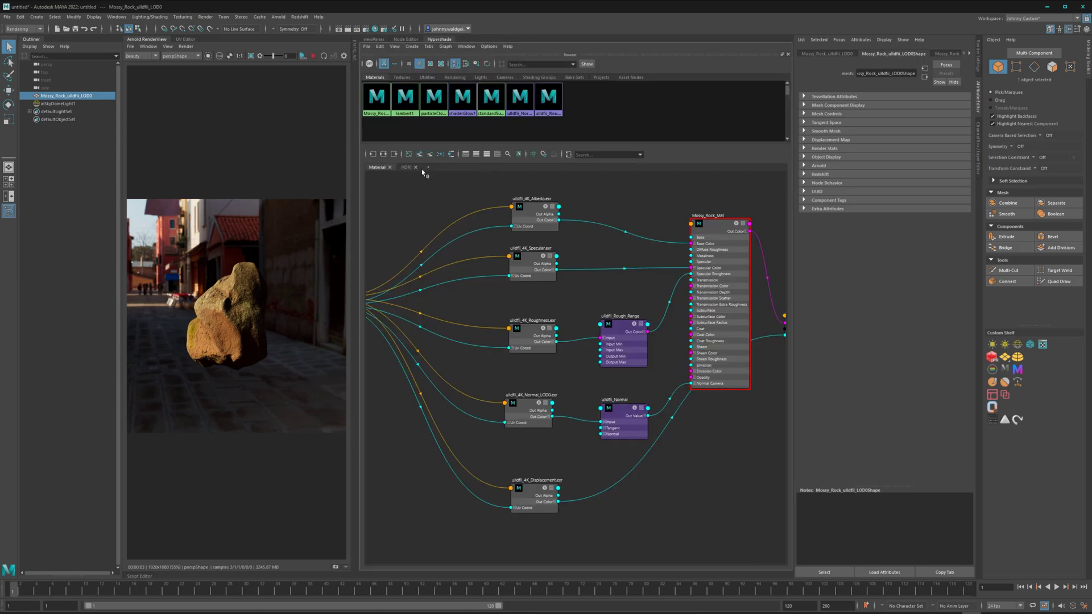
pyautogui.click(407, 169)
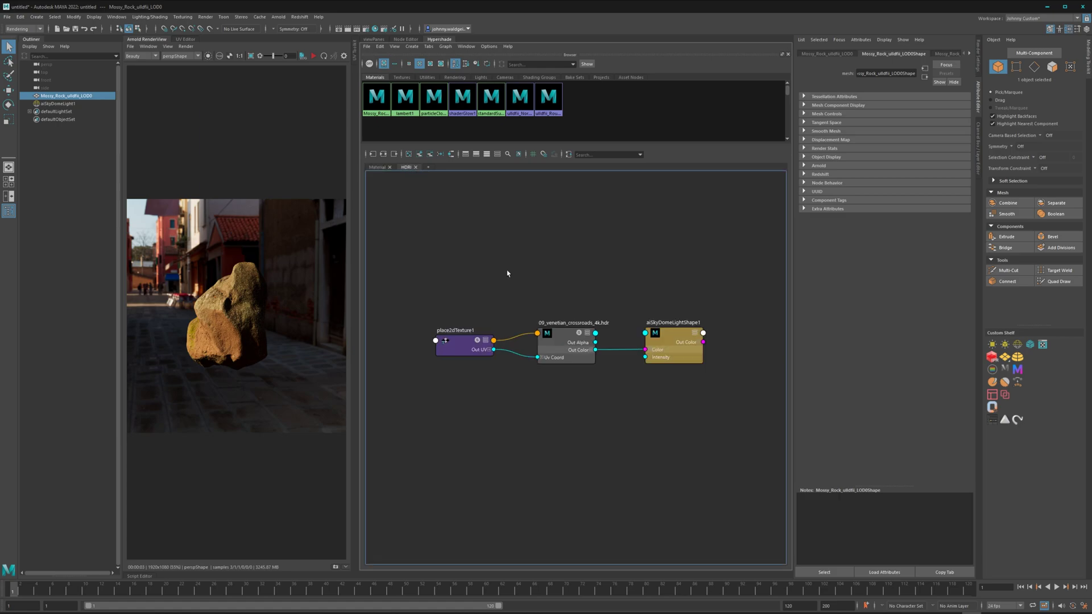
pyautogui.click(563, 339)
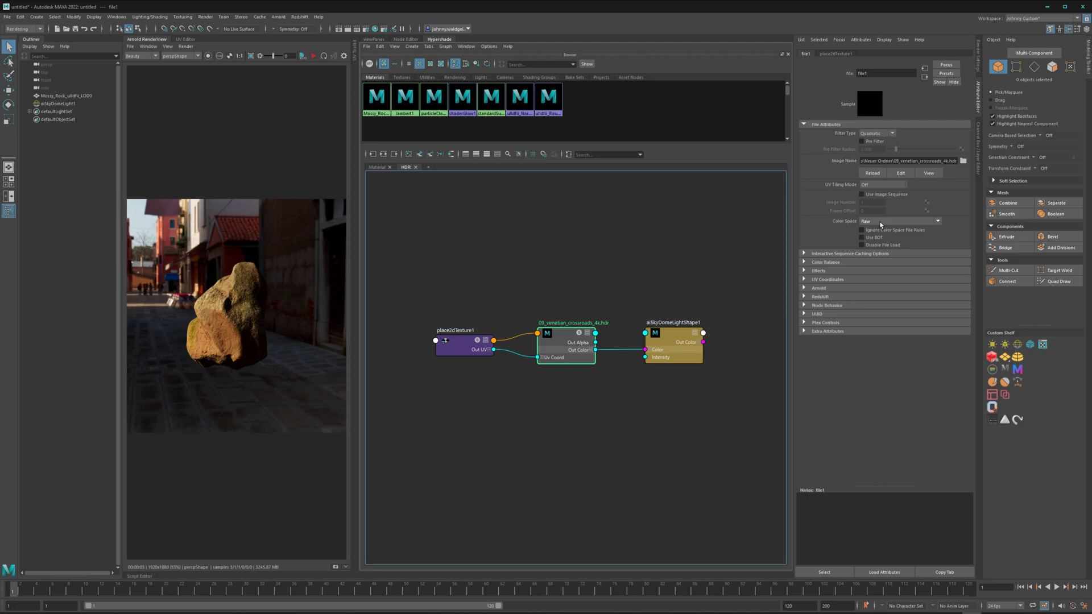
pyautogui.click(881, 224)
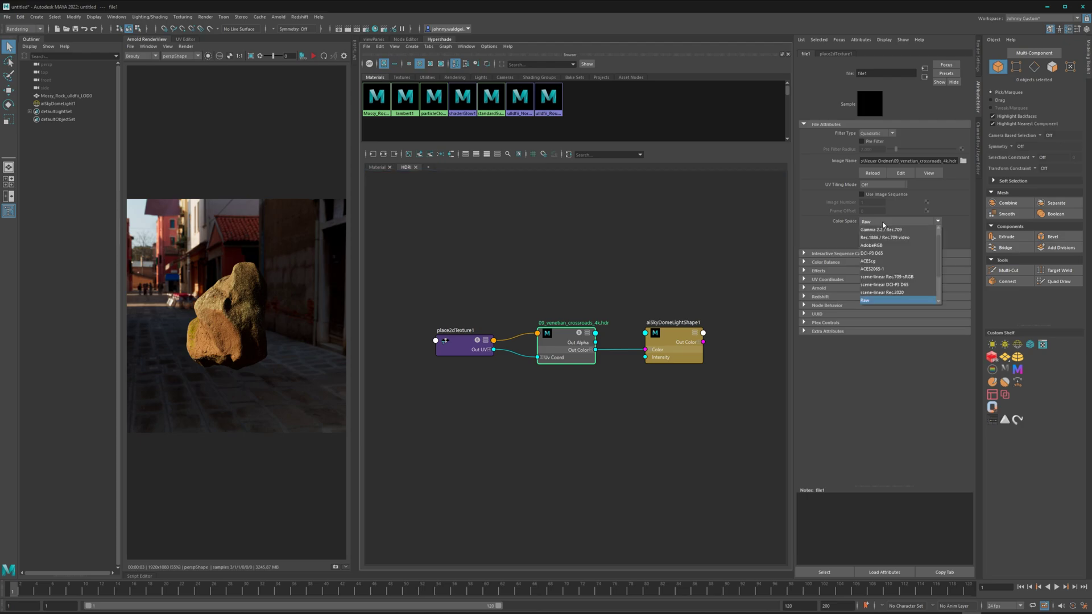
pyautogui.click(892, 278)
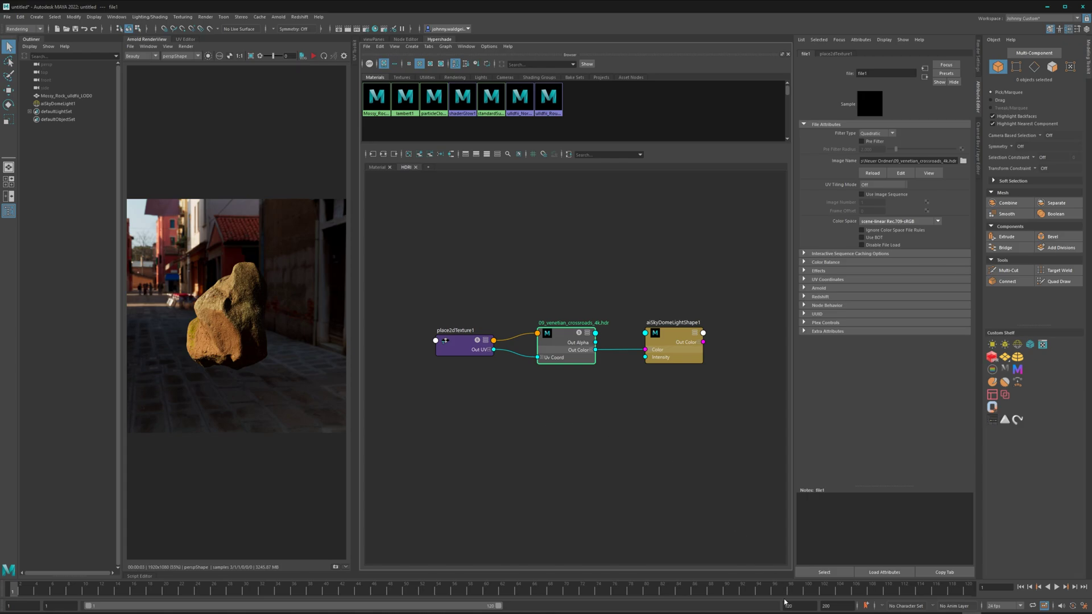
pyautogui.moveTo(778, 612)
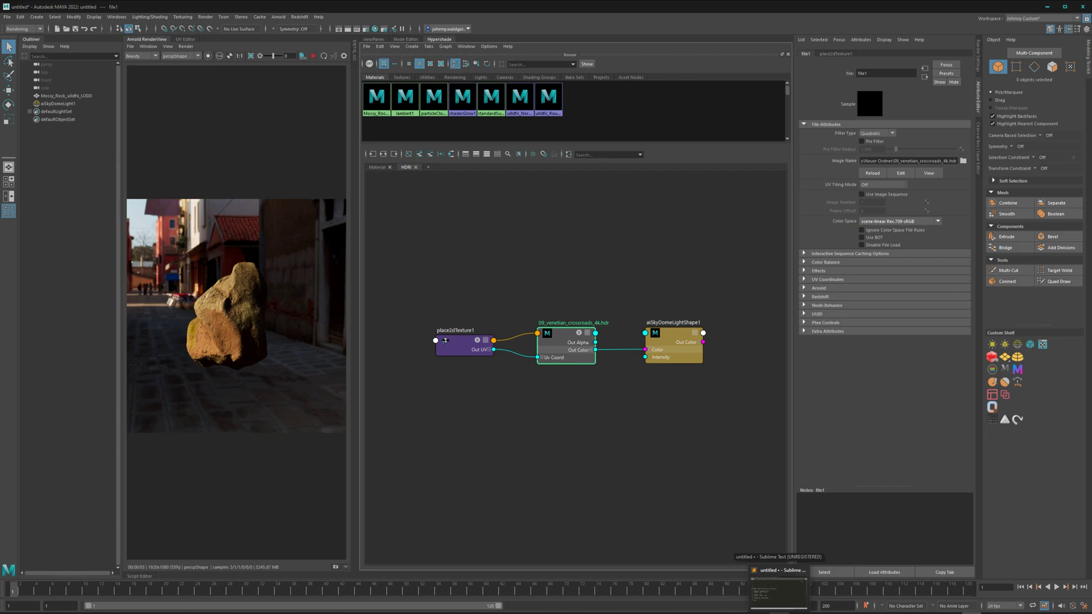
# - Highlight the 'Utility - linear - sRGB' line in the Sublime Text colour-space notes, then minimize them
pyautogui.click(778, 591)
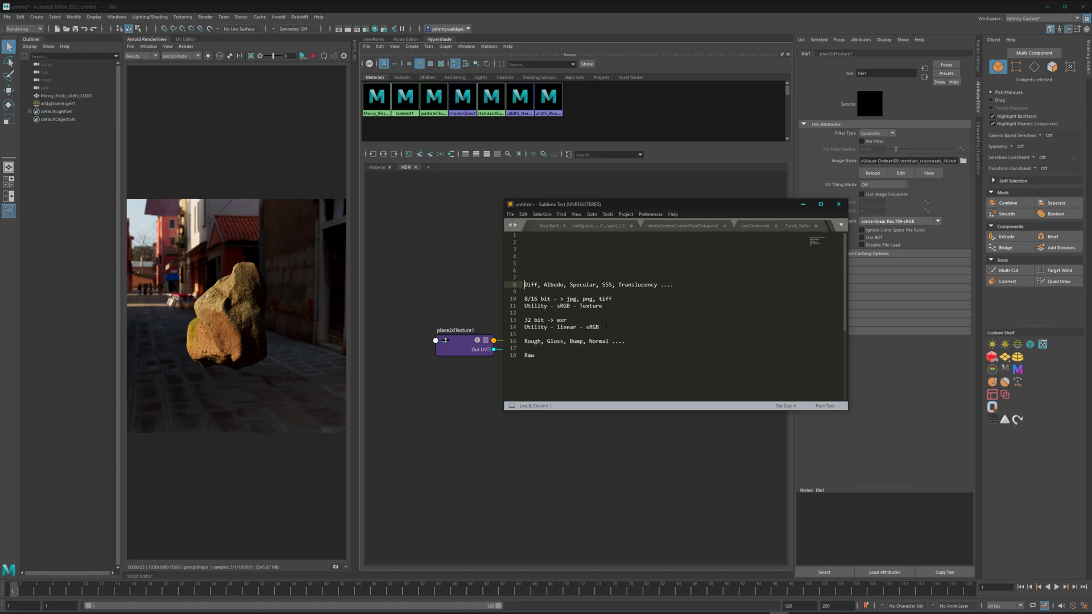
pyautogui.moveTo(615, 326); pyautogui.dragTo(524, 327)
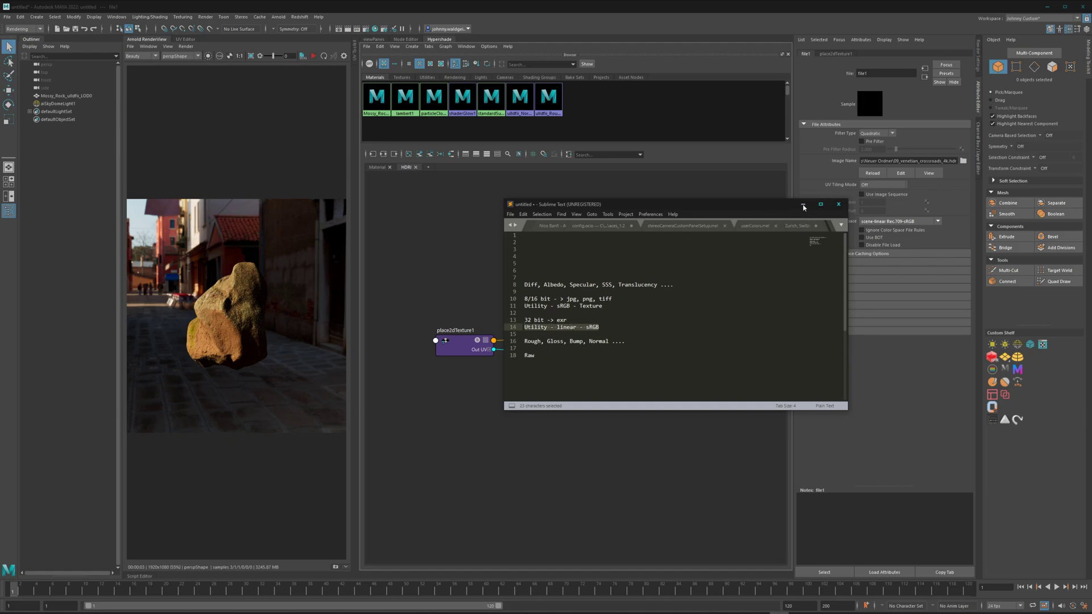
pyautogui.click(803, 204)
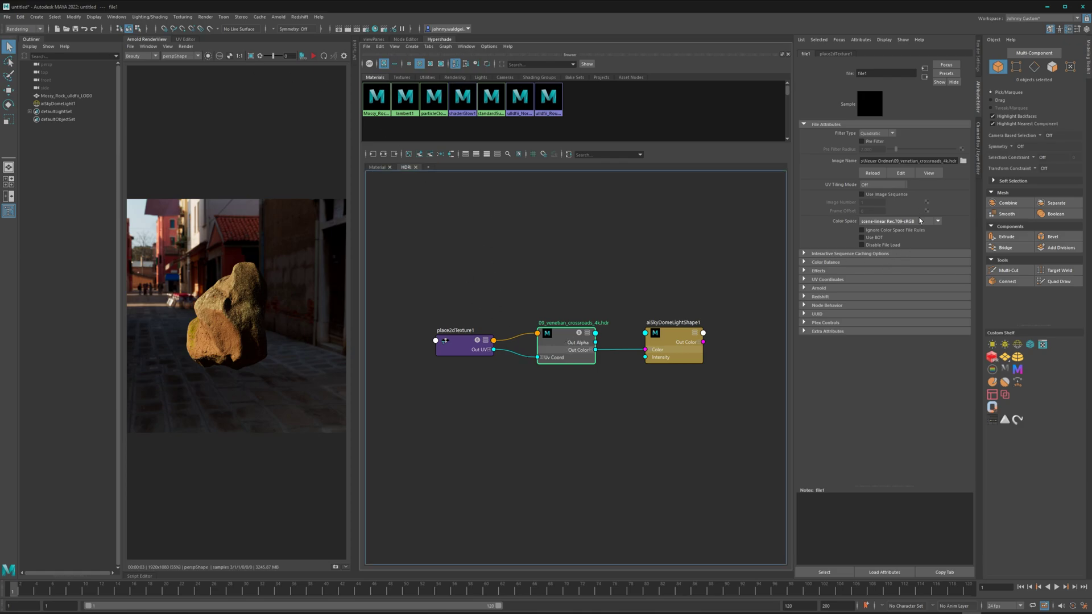
# - Frame the Mossy_Rock_Mat network and switch the Albedo file node from Raw to scene-linear Rec.709-sRGB
pyautogui.click(377, 168)
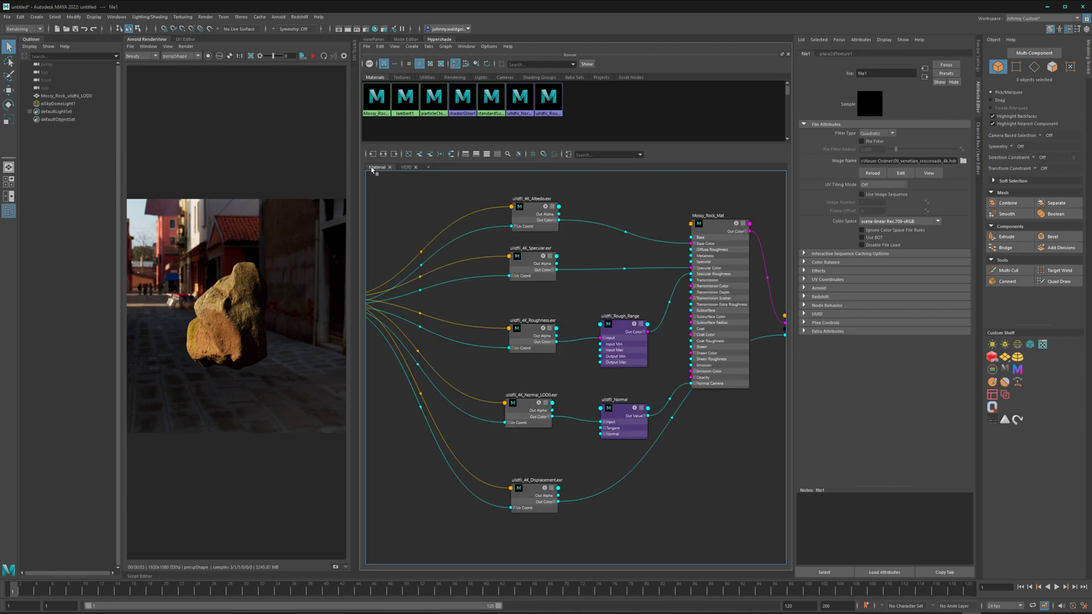
pyautogui.press('a')
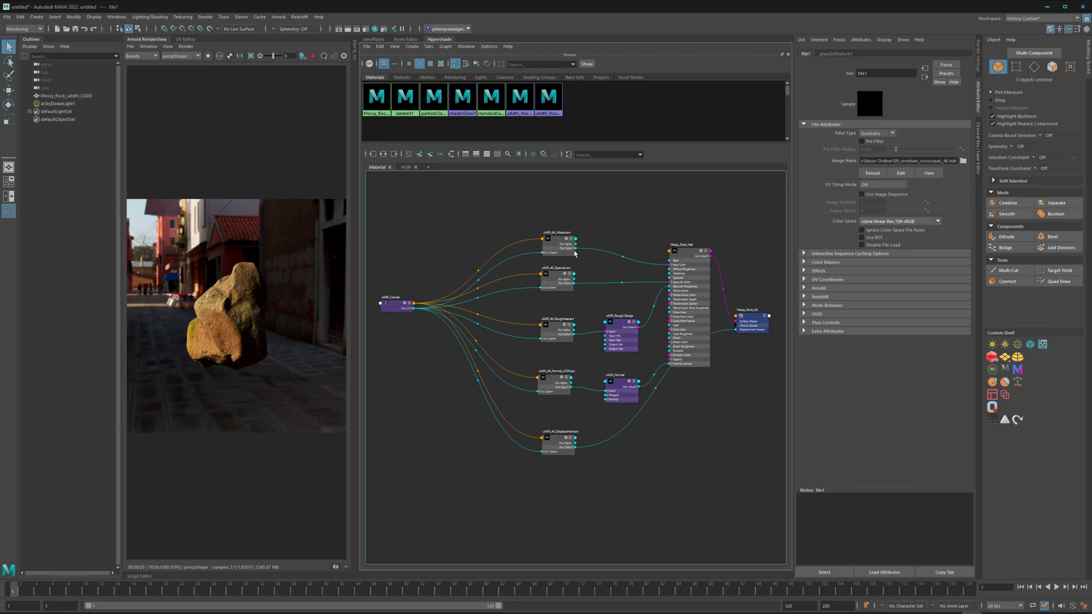
pyautogui.scroll(3, 575, 254)
pyautogui.scroll(-3, 585, 256)
pyautogui.scroll(3, 588, 260)
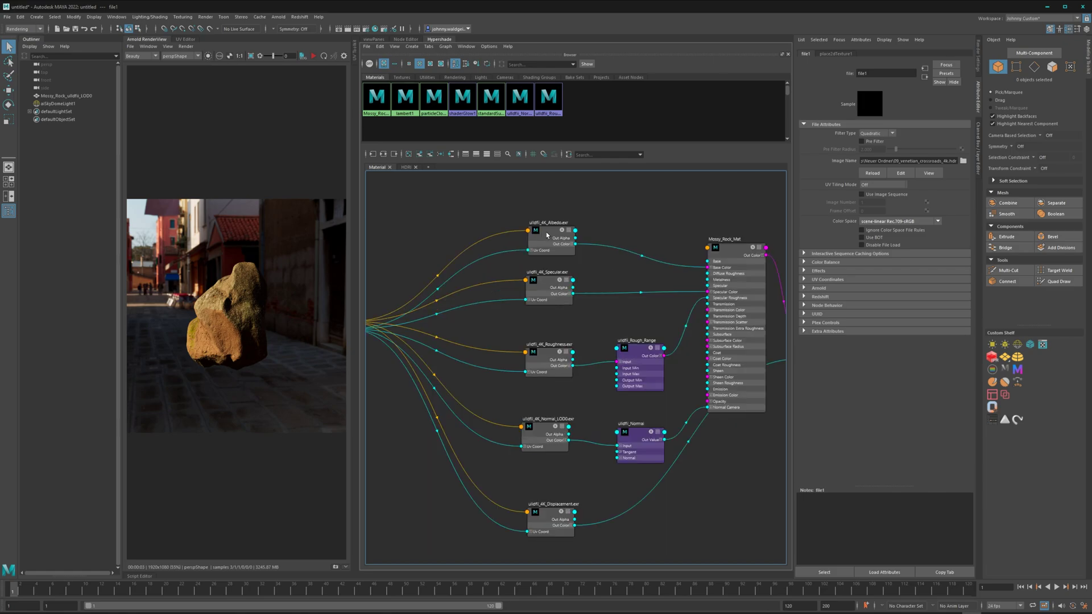
pyautogui.click(547, 235)
pyautogui.moveTo(547, 237); pyautogui.dragTo(546, 224)
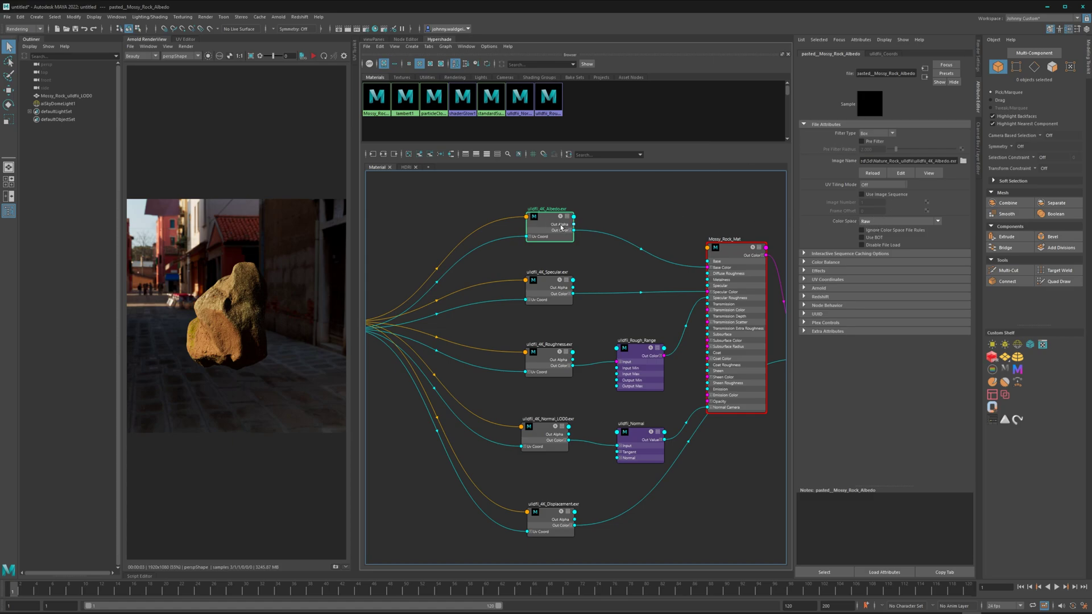
pyautogui.moveTo(551, 224); pyautogui.dragTo(552, 215)
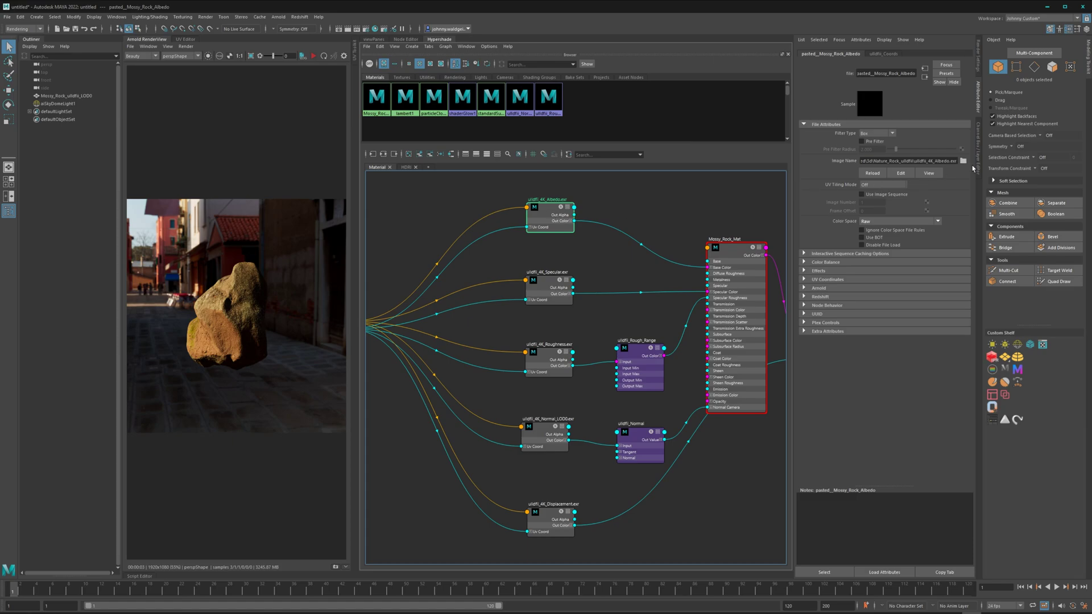
pyautogui.click(912, 224)
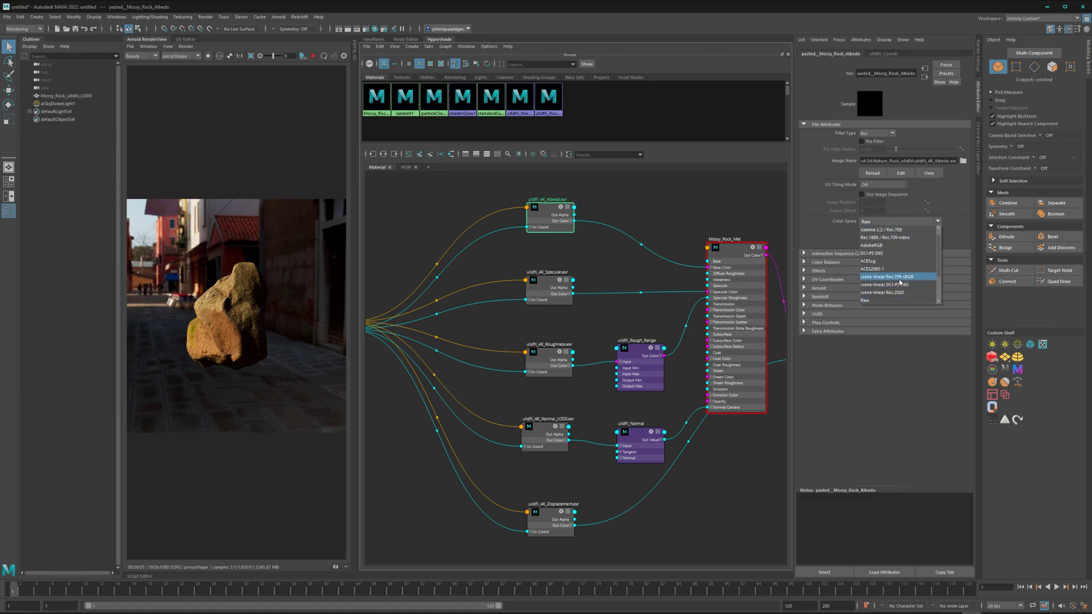
pyautogui.click(910, 278)
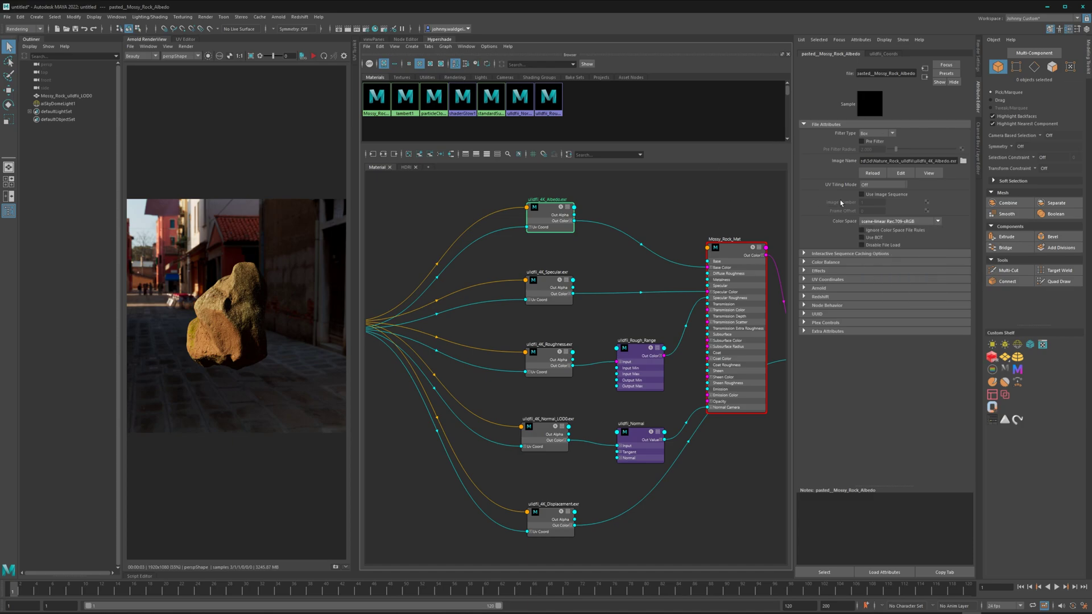
# - Set the Specular file node's colour space to scene-linear Rec.709-sRGB
pyautogui.click(546, 285)
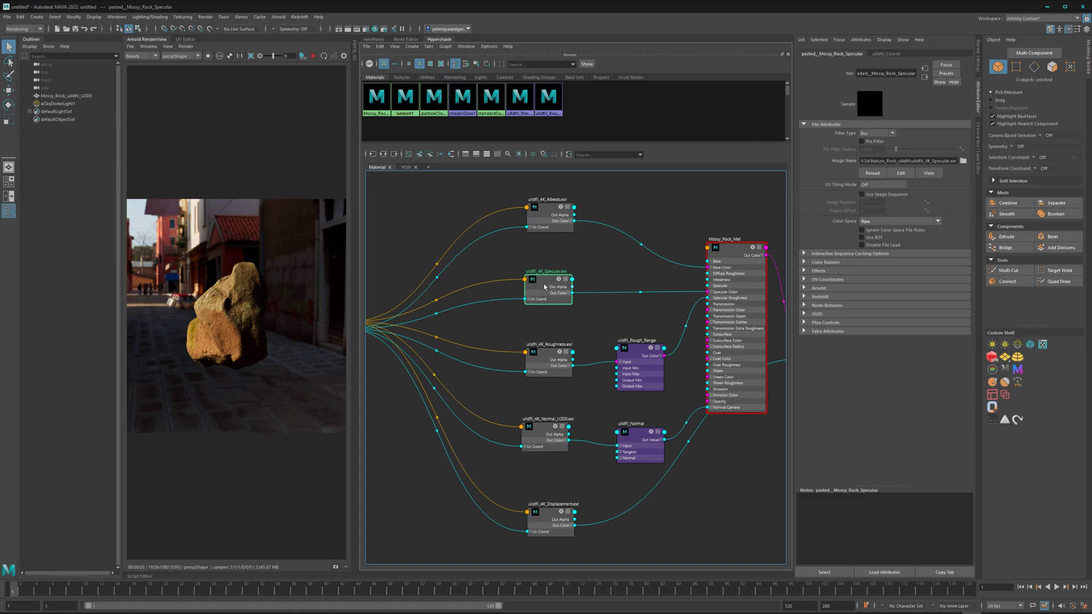
pyautogui.moveTo(544, 288); pyautogui.dragTo(544, 282)
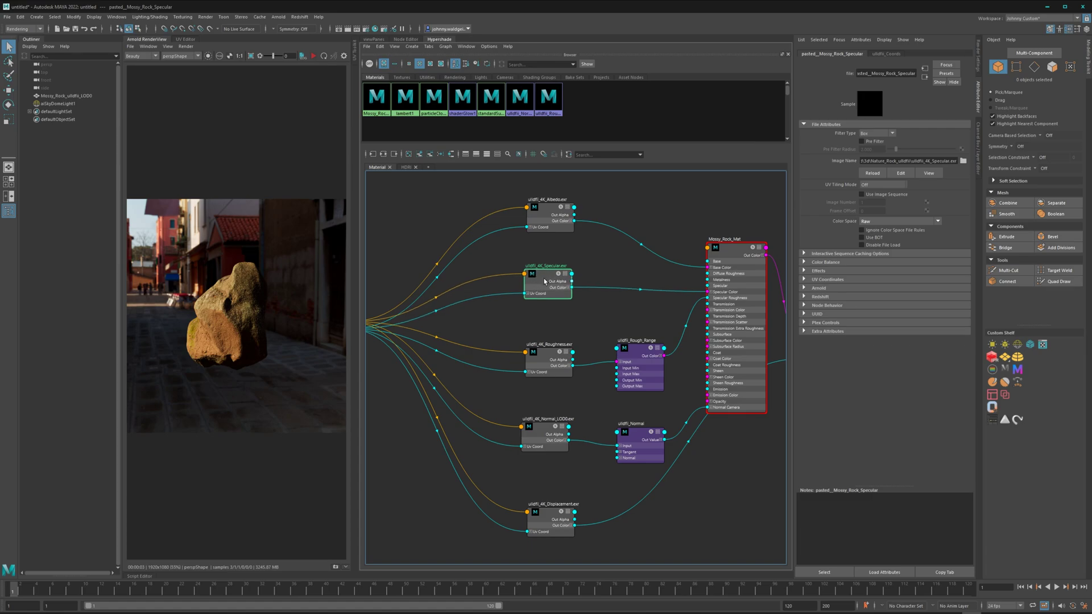
pyautogui.click(902, 224)
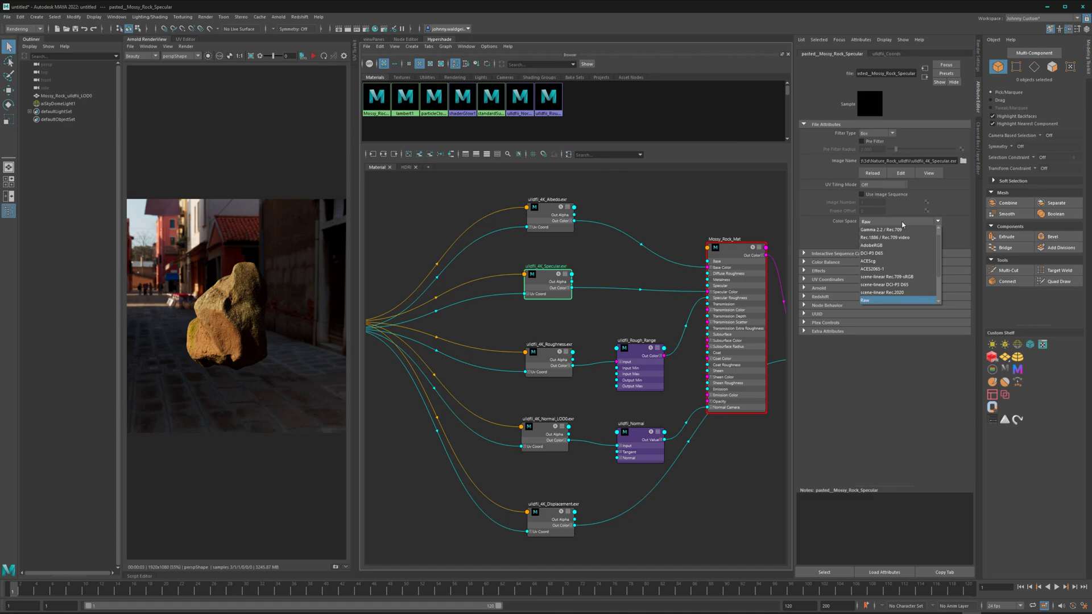
pyautogui.click(904, 277)
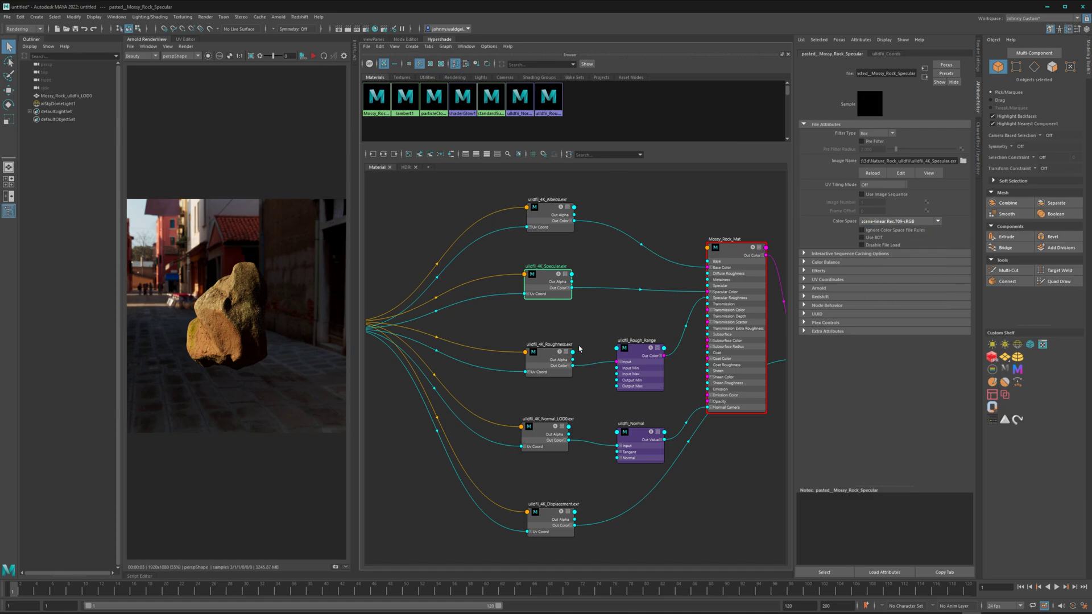
# - Confirm the roughness, normal and displacement maps use Raw, then widen the Arnold RenderView panel
pyautogui.click(545, 359)
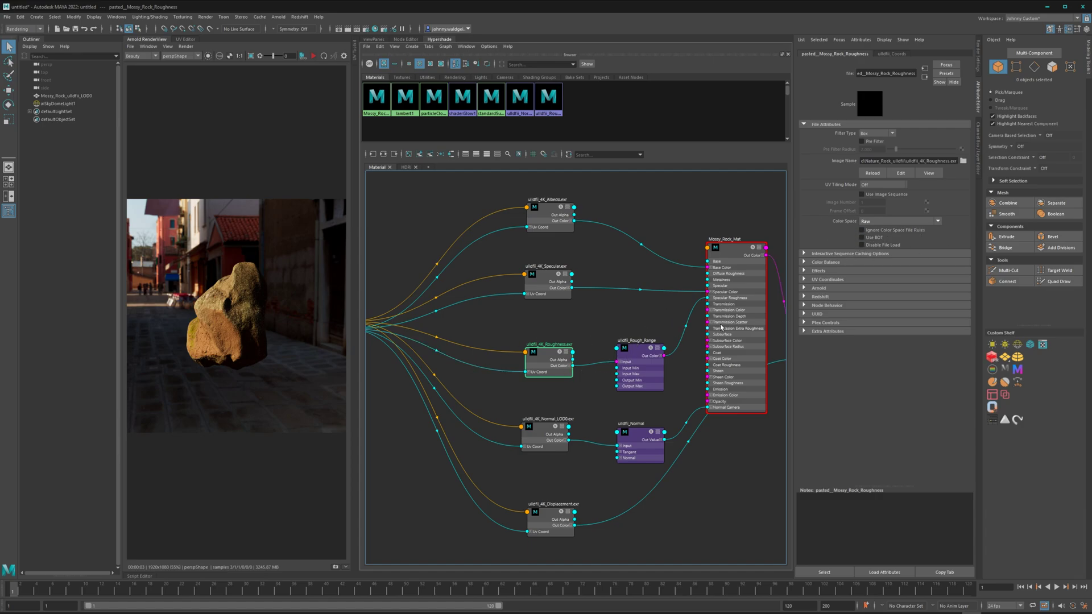
pyautogui.keyDown('alt'); pyautogui.moveTo(616, 416); pyautogui.dragTo(612, 386, button='middle'); pyautogui.keyUp('alt')
pyautogui.click(541, 405)
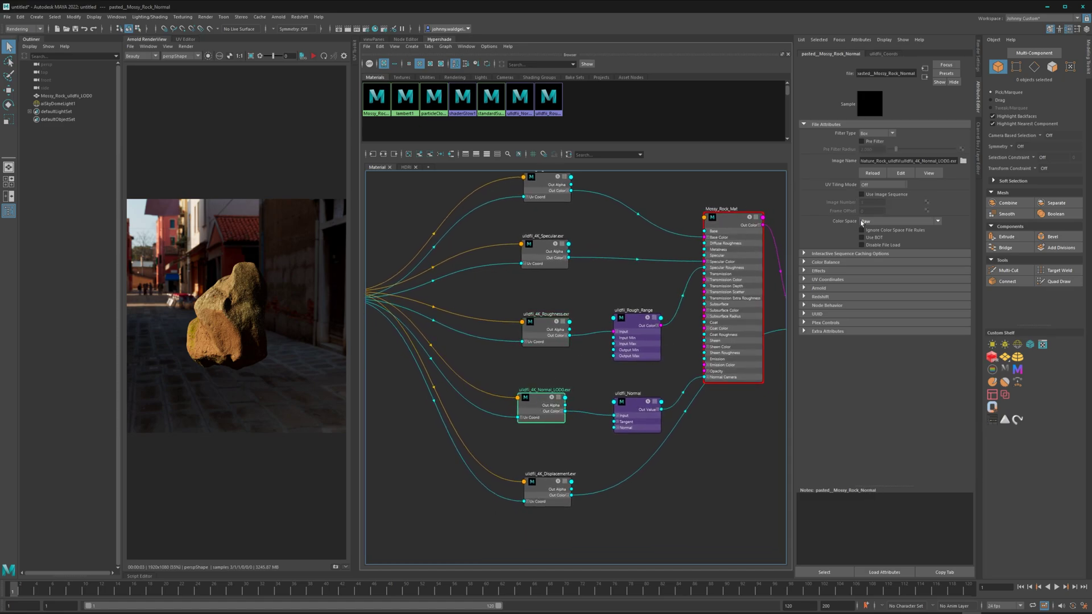
pyautogui.keyDown('alt'); pyautogui.moveTo(633, 504); pyautogui.dragTo(613, 472, button='middle'); pyautogui.keyUp('alt')
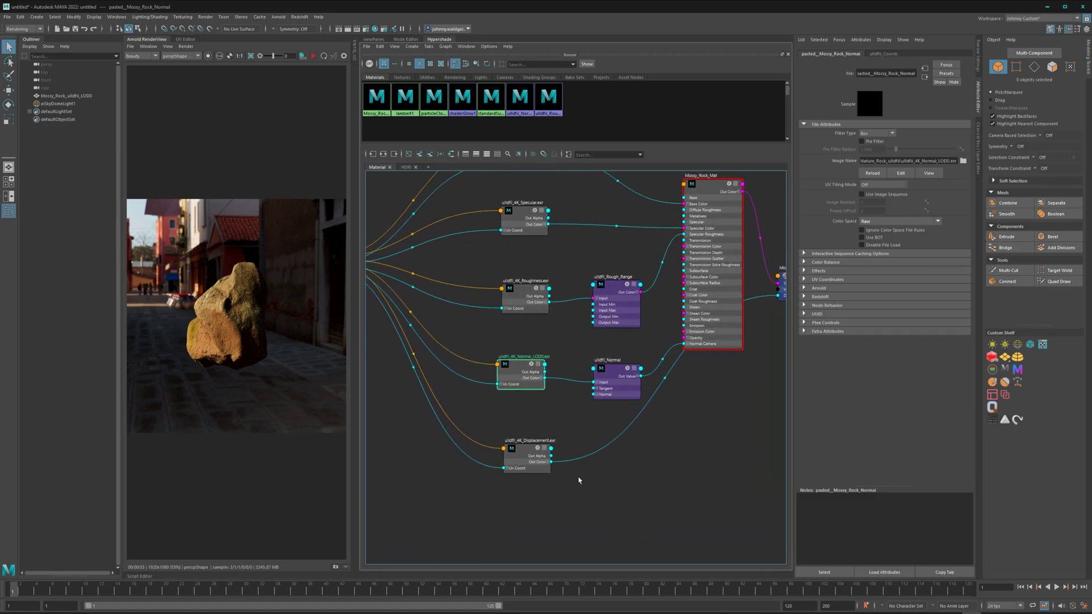
pyautogui.click(524, 455)
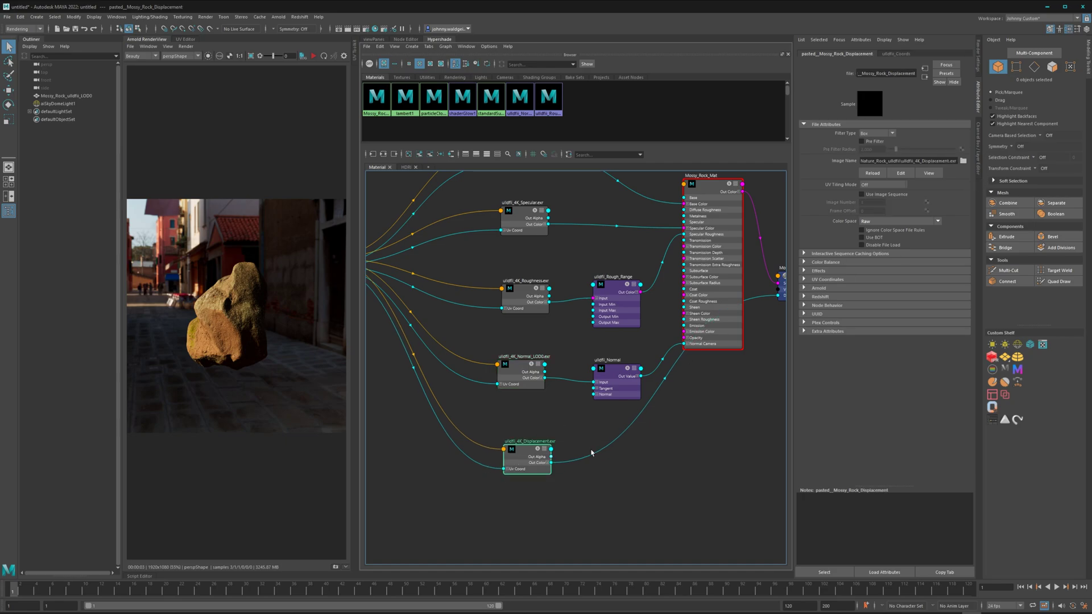
pyautogui.keyDown('alt'); pyautogui.moveTo(642, 473); pyautogui.dragTo(616, 506, button='middle'); pyautogui.keyUp('alt')
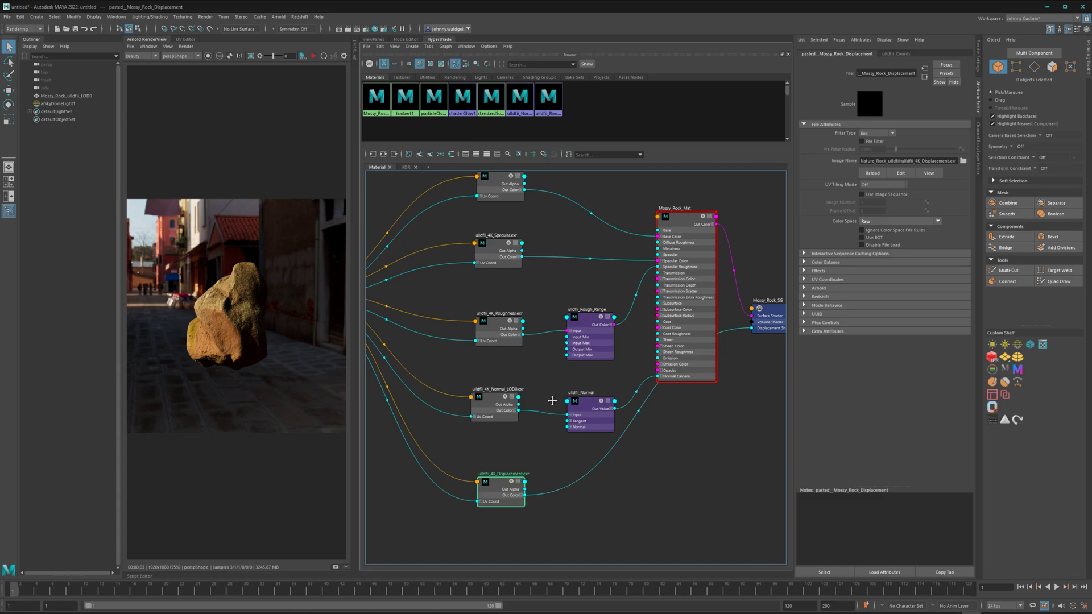
pyautogui.keyDown('alt'); pyautogui.moveTo(515, 356); pyautogui.dragTo(559, 389, button='middle'); pyautogui.keyUp('alt')
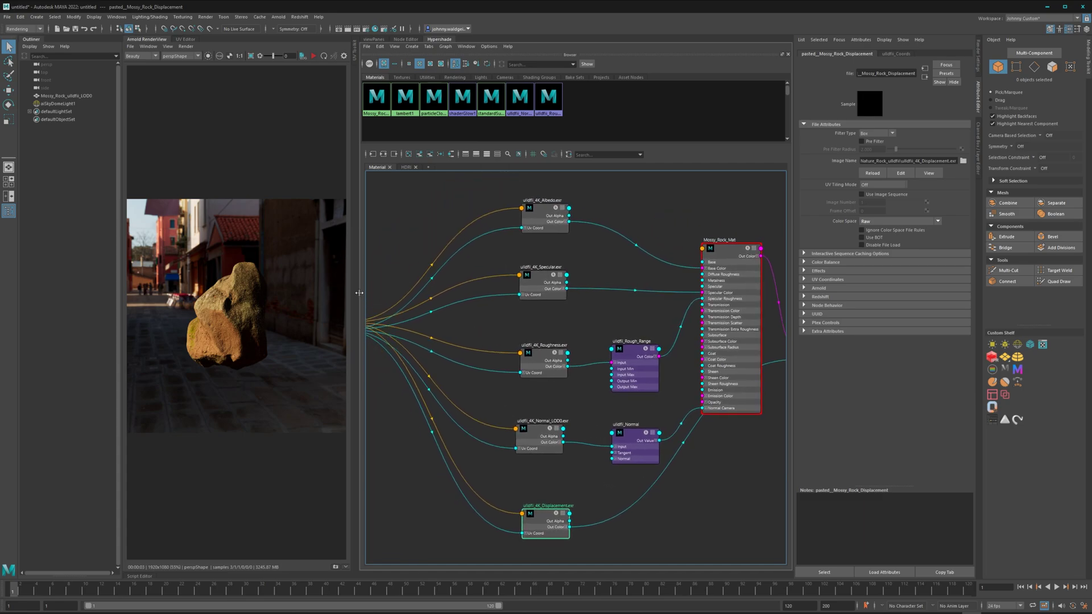
pyautogui.moveTo(362, 296); pyautogui.dragTo(442, 299)
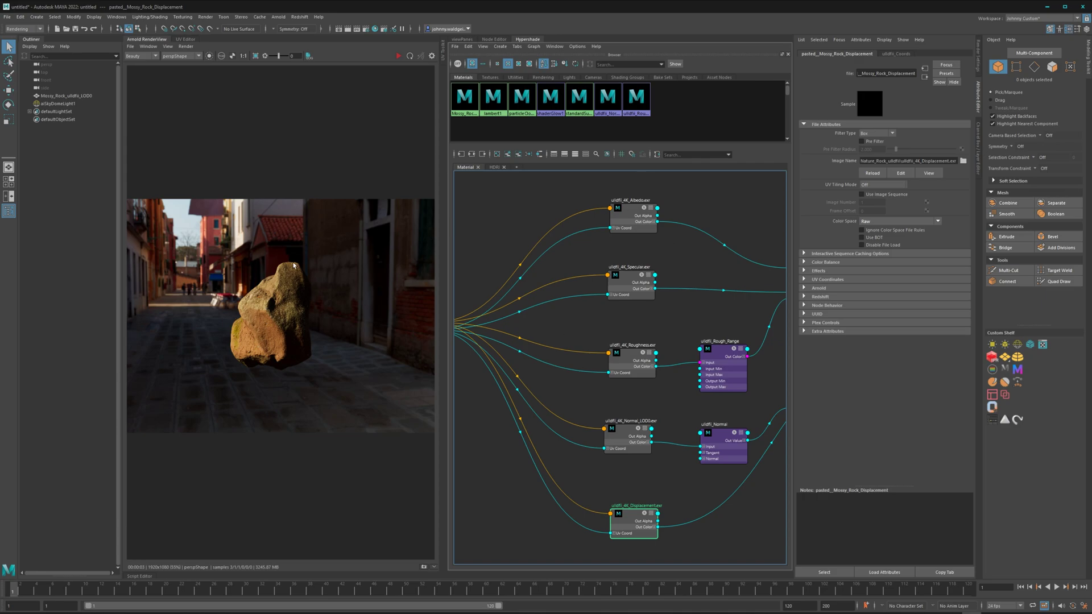
# - Start an Arnold IPR render and orbit the camera around the mossy rock from several angles
pyautogui.click(397, 56)
pyautogui.keyDown('alt'); pyautogui.moveTo(279, 331); pyautogui.dragTo(371, 319); pyautogui.keyUp('alt')
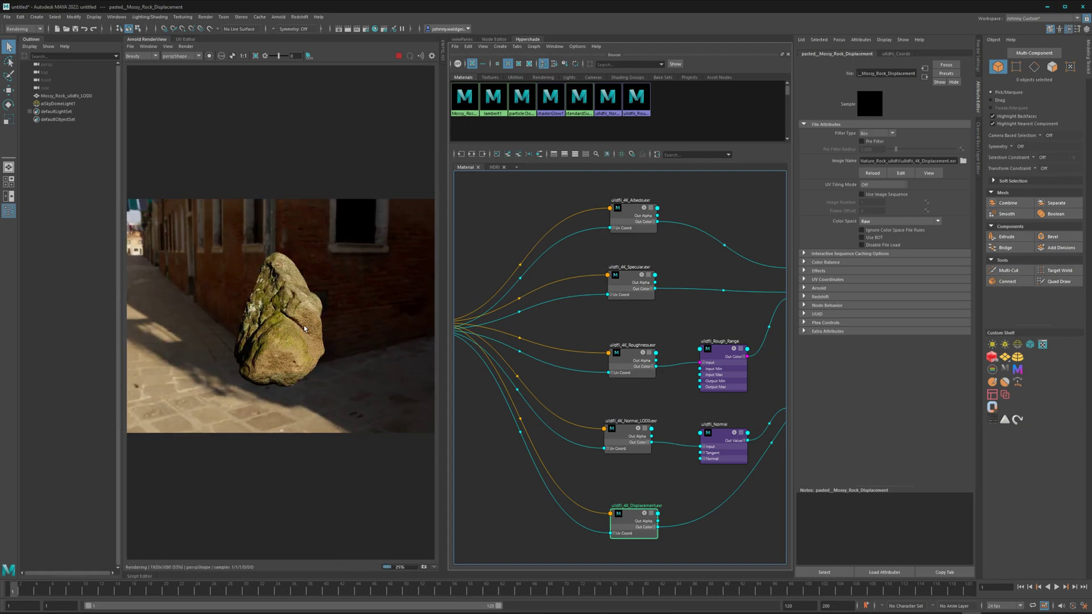
pyautogui.moveTo(303, 325)
pyautogui.keyDown('alt'); pyautogui.mouseDown()
pyautogui.moveTo(243, 321)
pyautogui.moveTo(287, 330)
pyautogui.mouseUp(); pyautogui.keyUp('alt')
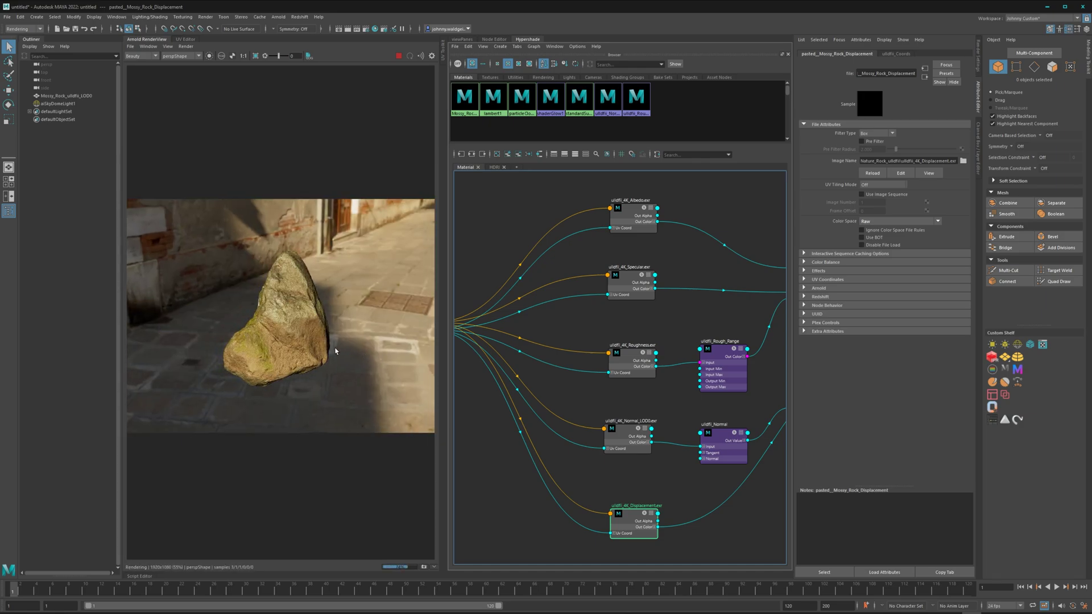
pyautogui.keyDown('alt'); pyautogui.moveTo(335, 351); pyautogui.dragTo(304, 323); pyautogui.keyUp('alt')
# - Select the Albedo file node, stop the IPR render, and open its Color Space dropdown
pyautogui.scroll(-2, 650, 317)
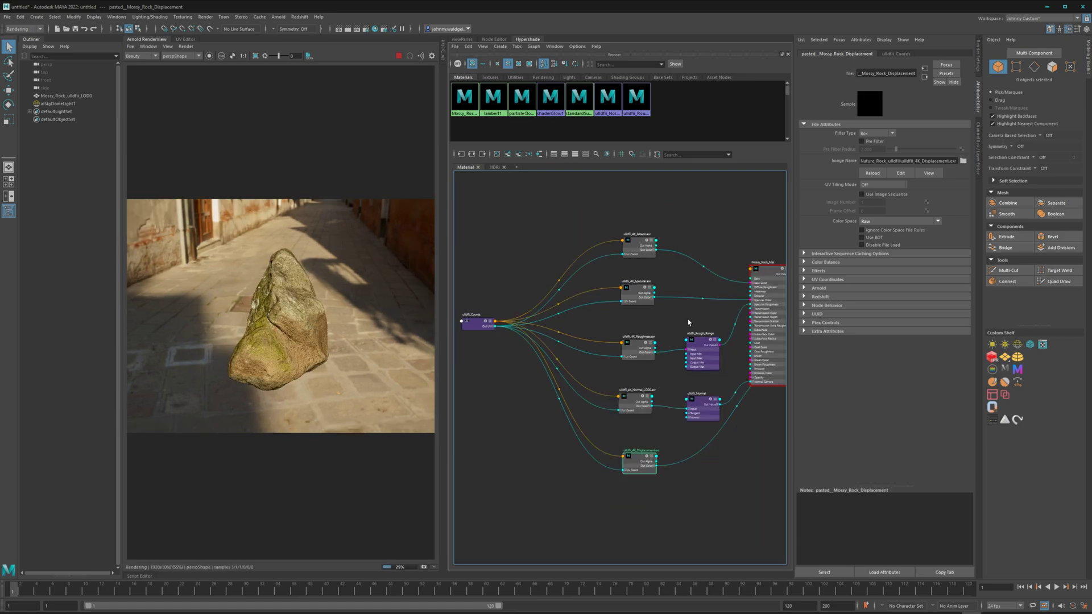
pyautogui.keyDown('alt'); pyautogui.moveTo(689, 322); pyautogui.dragTo(641, 327, button='middle'); pyautogui.keyUp('alt')
pyautogui.click(590, 248)
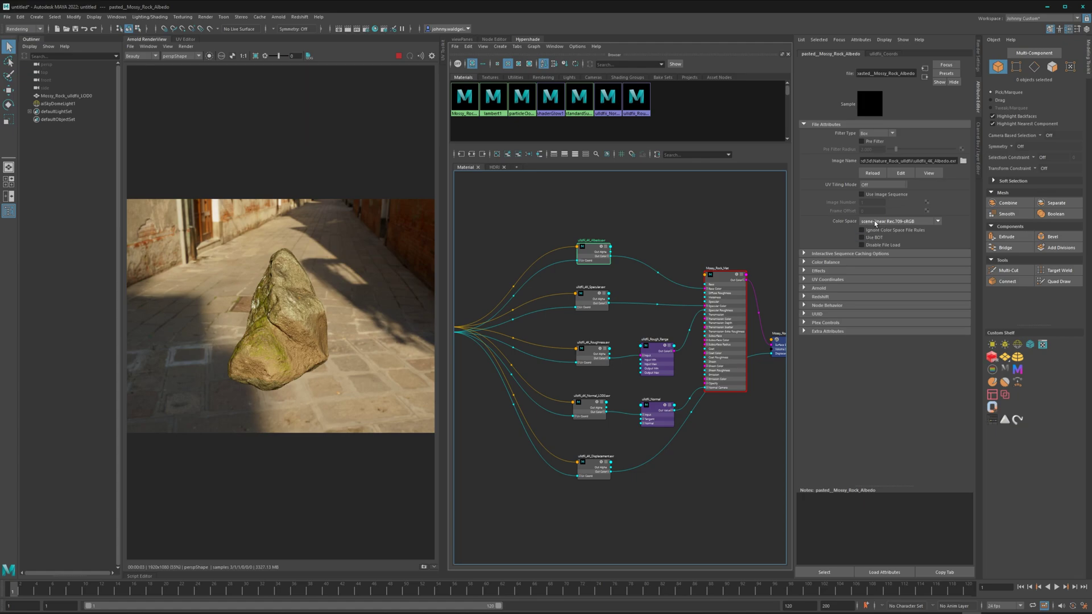
pyautogui.click(400, 57)
pyautogui.doubleClick(953, 161)
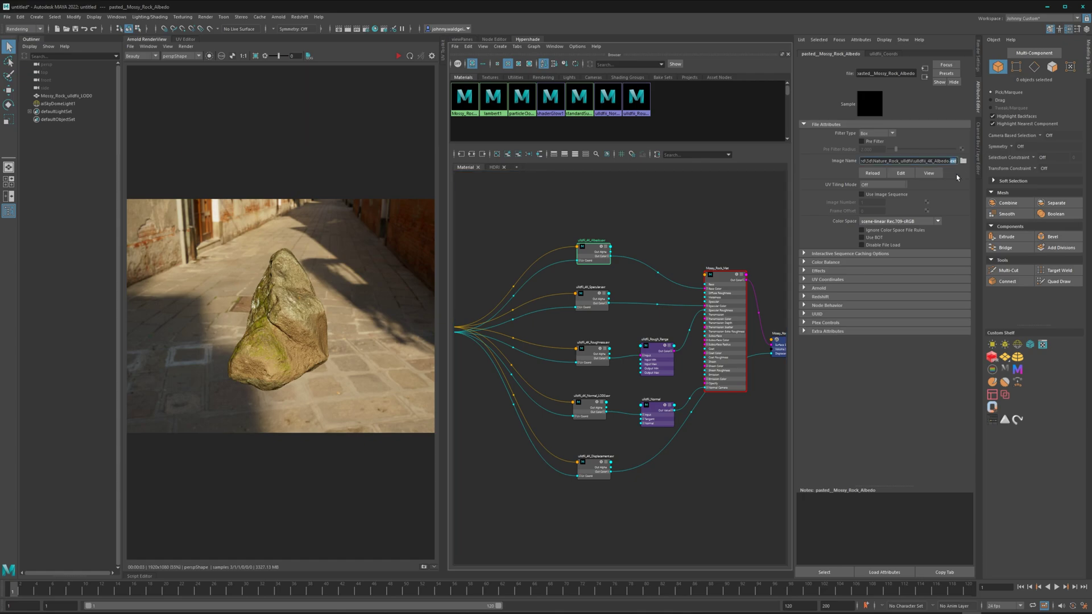
pyautogui.click(902, 222)
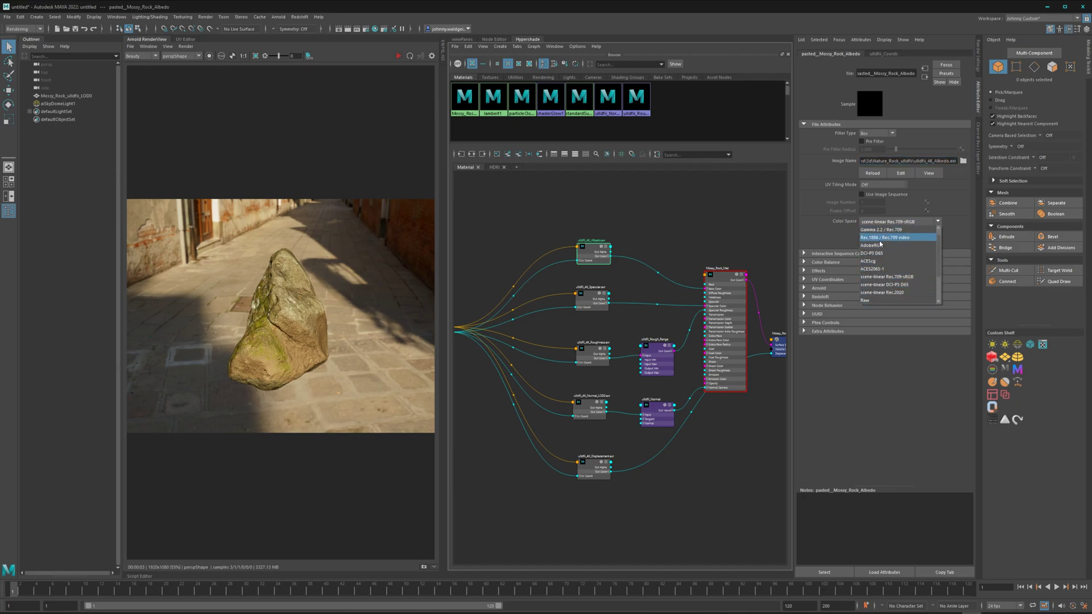
# - Try Raw and sRGB on the albedo, settle on scene-linear Rec.709-sRGB, then switch to Discord
pyautogui.scroll(-2, 895, 262)
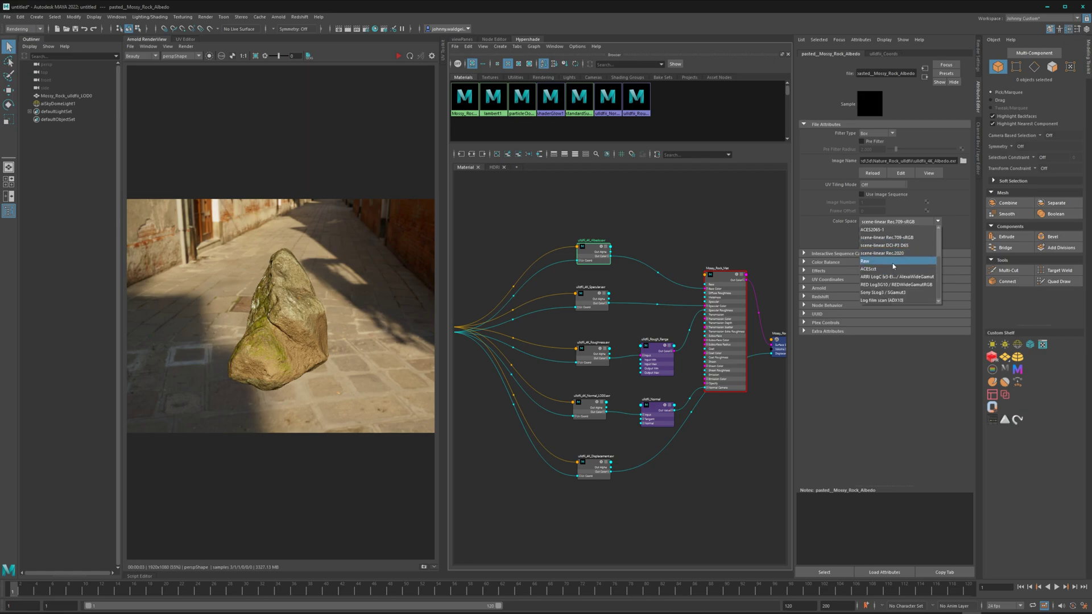
pyautogui.scroll(2, 893, 269)
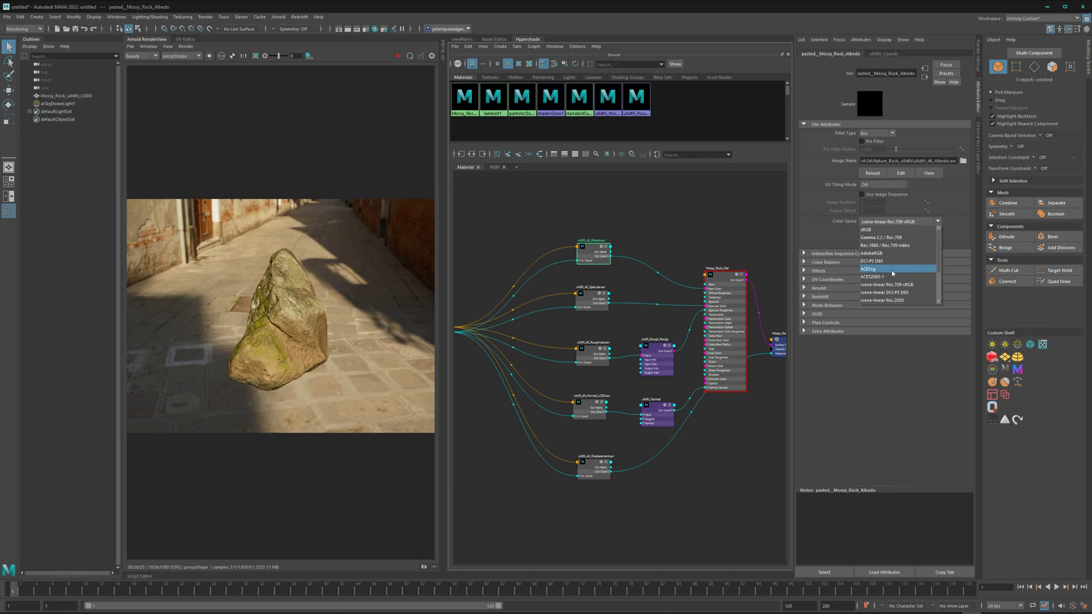
pyautogui.scroll(-3, 893, 273)
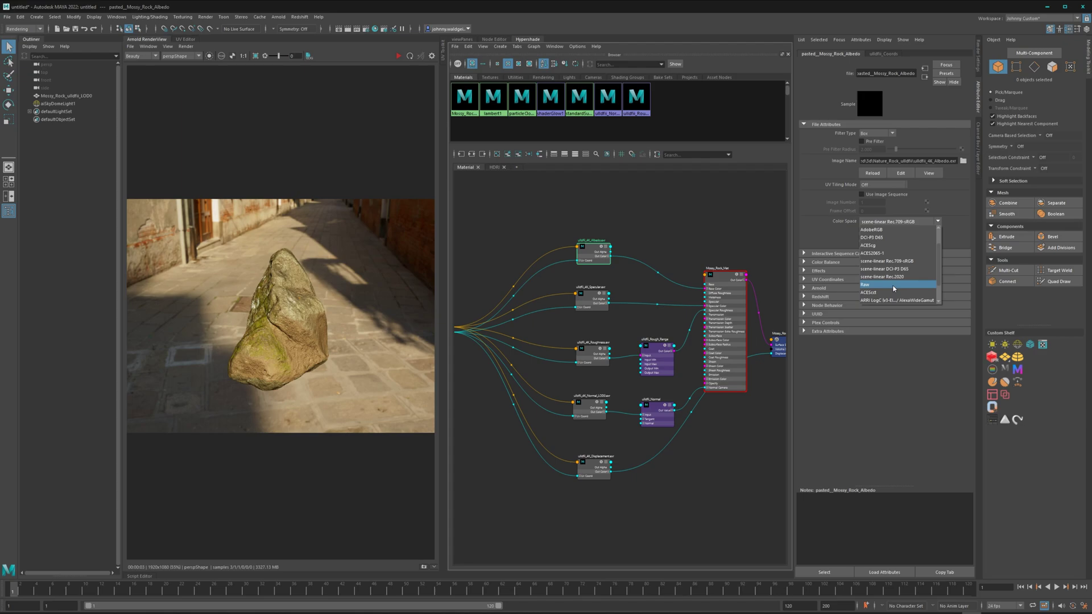
pyautogui.scroll(-3, 894, 288)
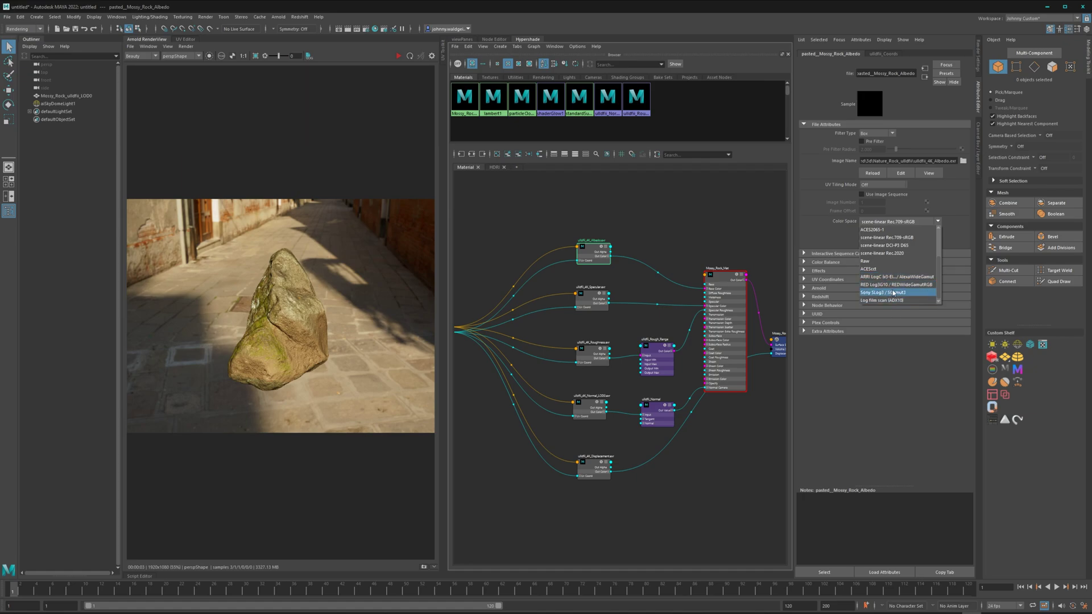
pyautogui.scroll(2, 885, 269)
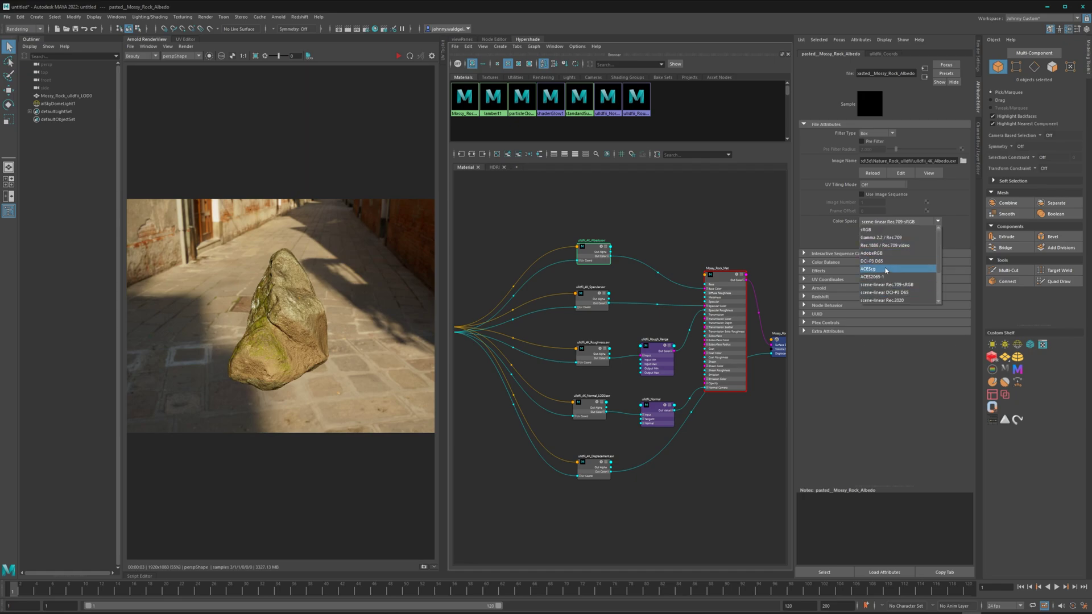
pyautogui.scroll(-1, 885, 270)
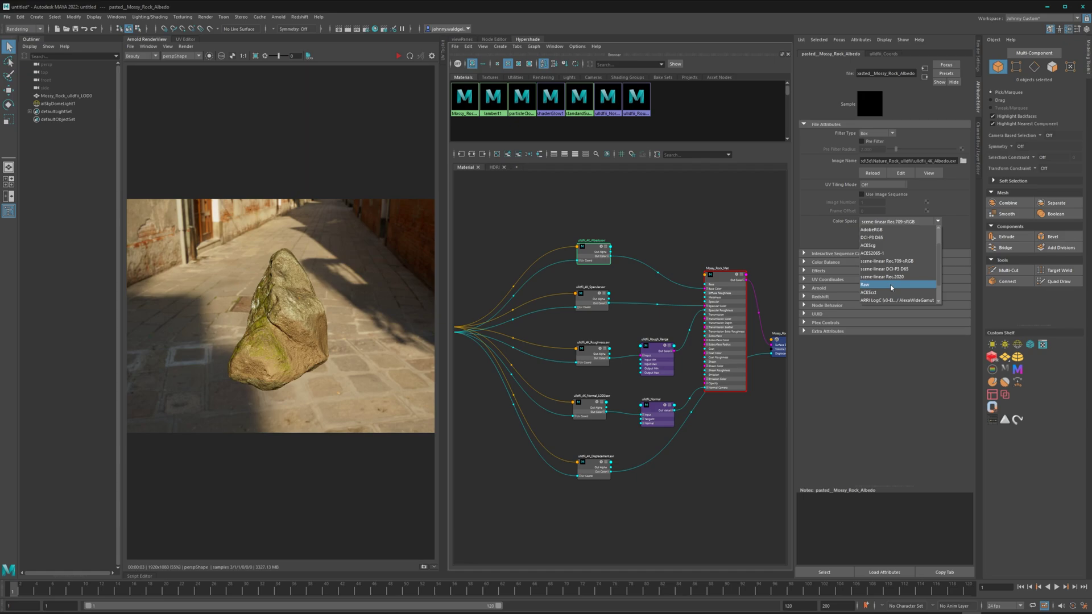
pyautogui.click(890, 285)
pyautogui.click(882, 220)
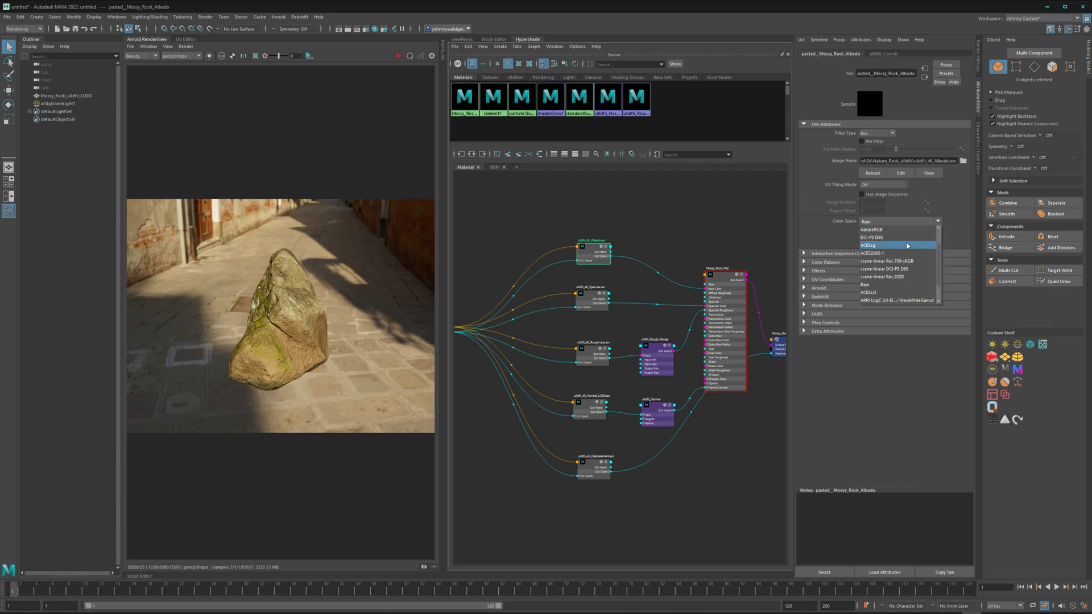
pyautogui.click(880, 229)
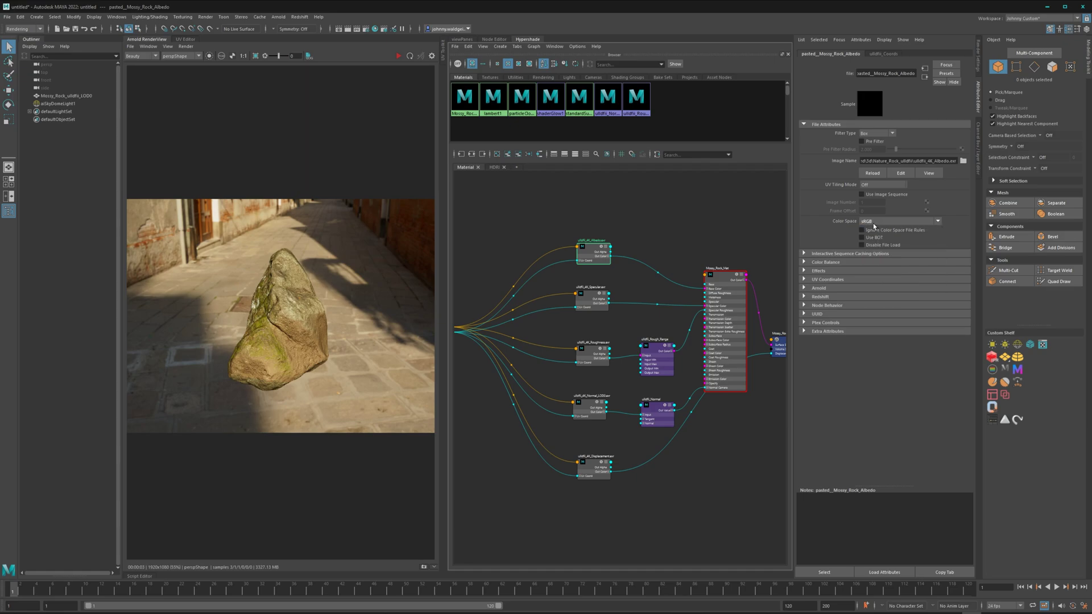
pyautogui.click(885, 221)
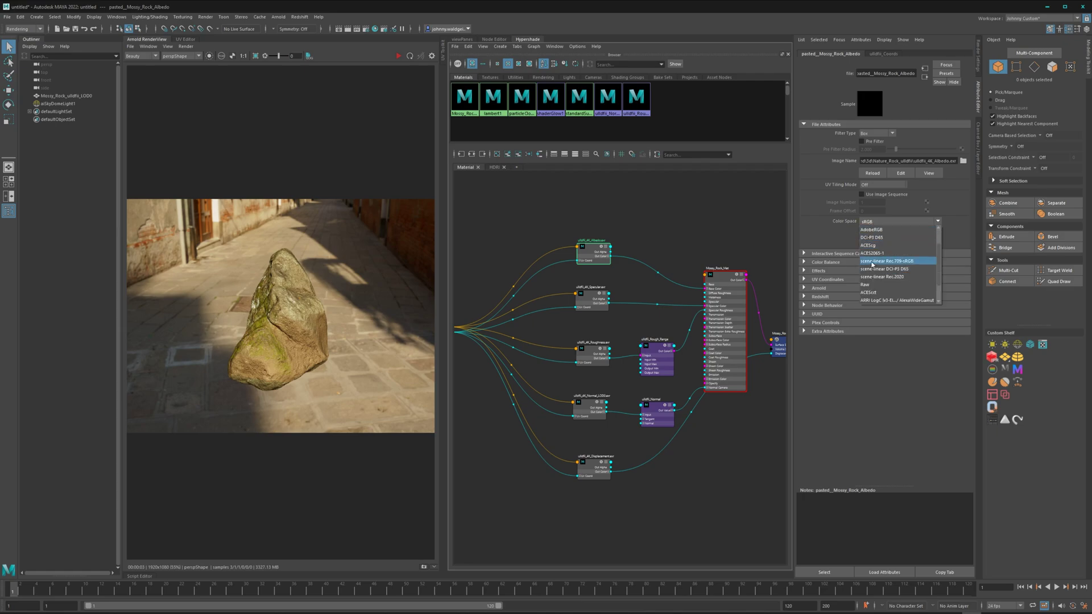
pyautogui.click(906, 262)
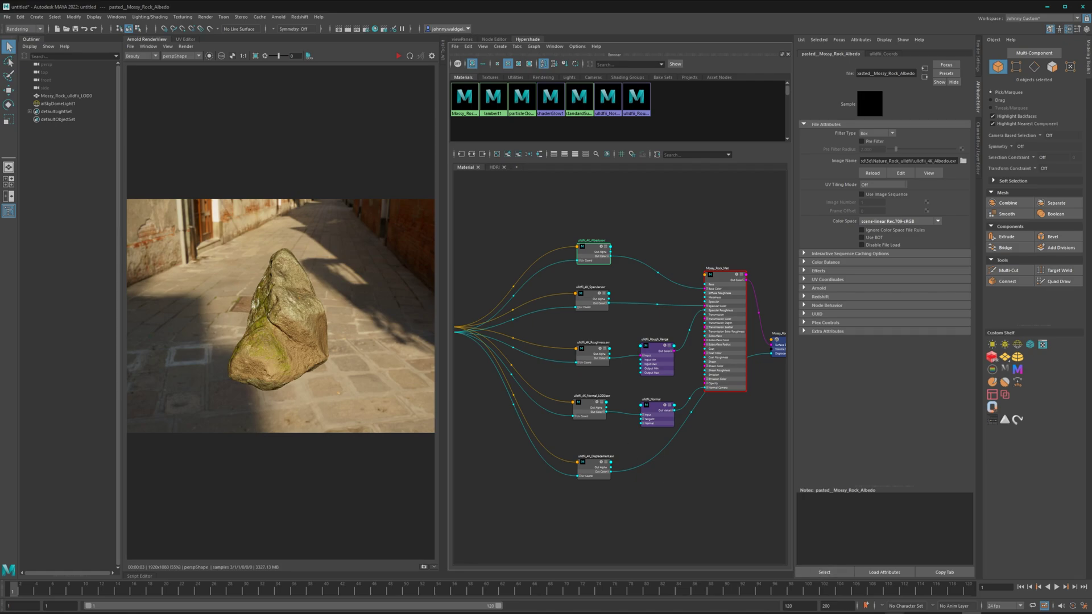
pyautogui.hotkey('alt', 'Tab')
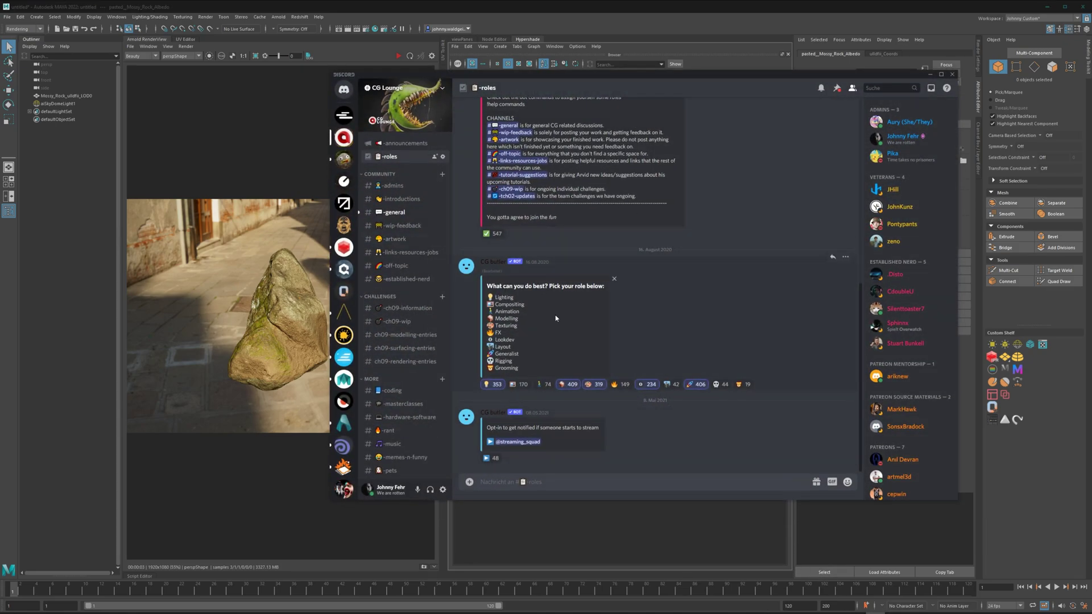